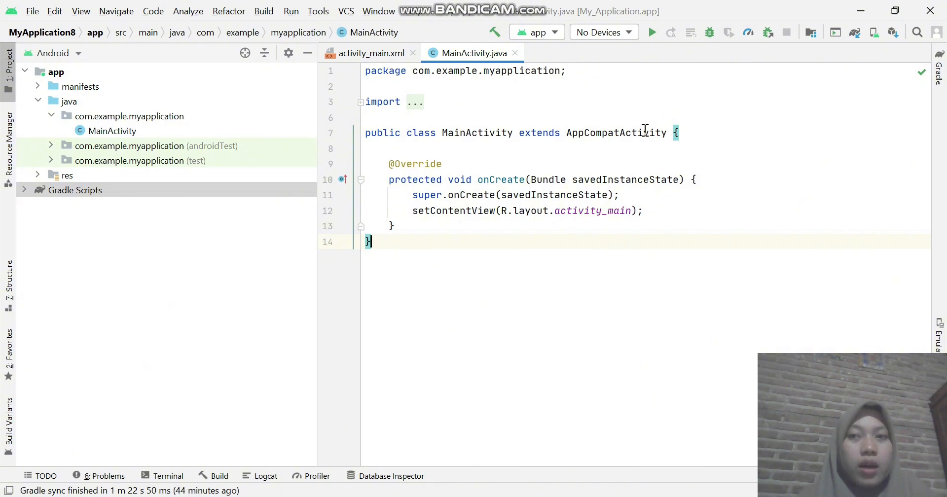
Create a new phone and tablet project from the Empty Activity template, keeping the name My Application, Java and minimum SDK API 16.
{"action": "mouse_move", "coordinate": [646, 129]}
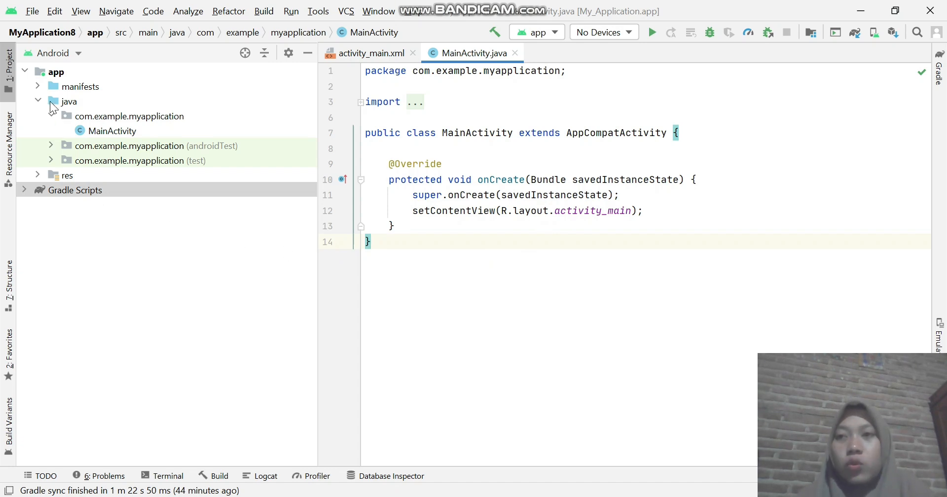
{"action": "left_click", "coordinate": [32, 12]}
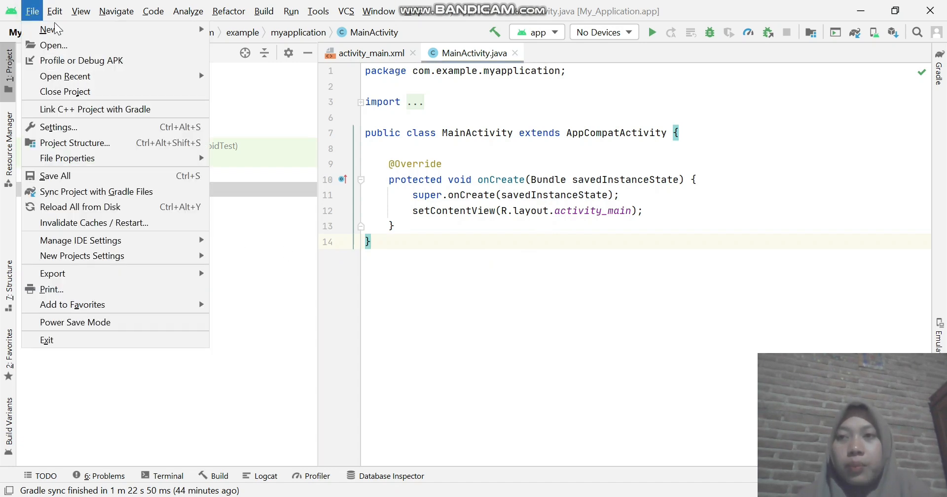
{"action": "key", "text": "Right"}
{"action": "key", "text": "Left"}
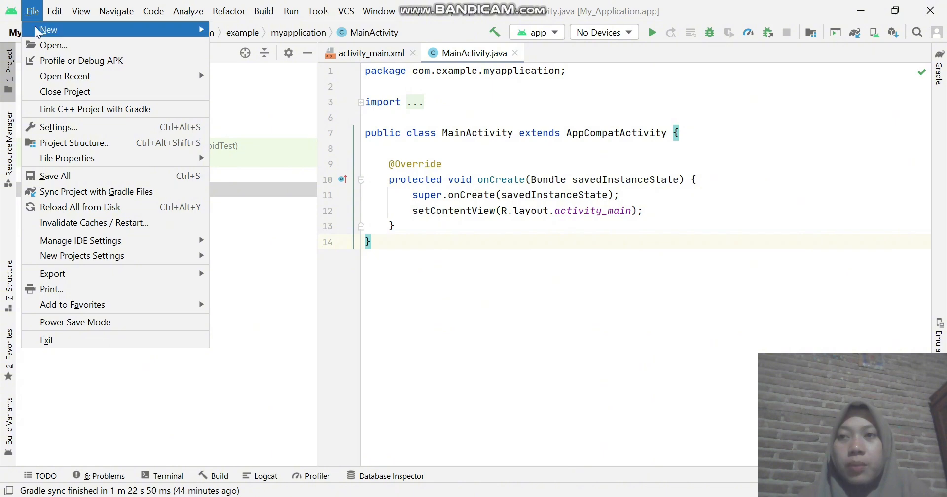
{"action": "mouse_move", "coordinate": [78, 30]}
{"action": "key", "text": "Escape"}
{"action": "key", "text": "Escape"}
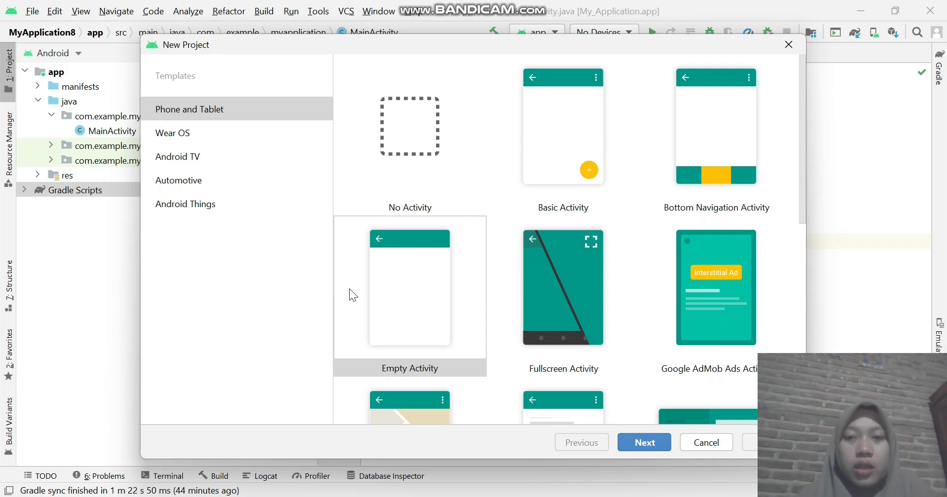
{"action": "left_click", "coordinate": [392, 291]}
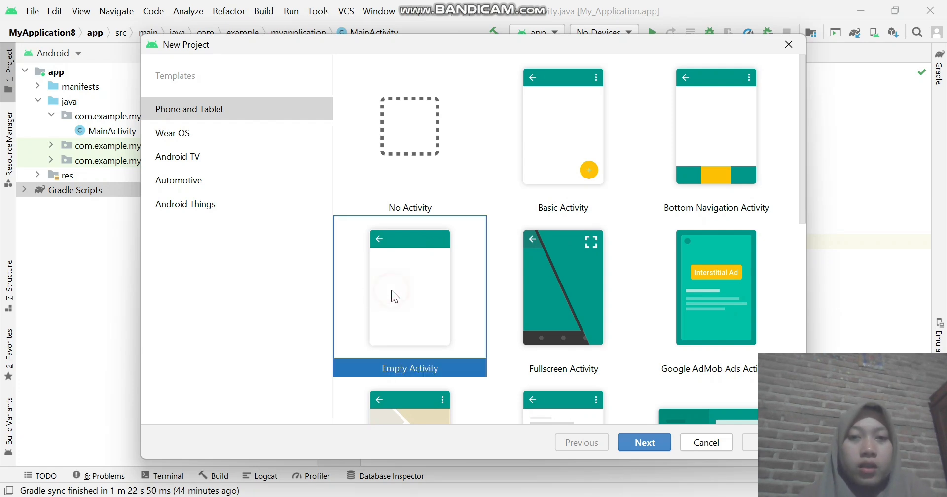
{"action": "left_click", "coordinate": [638, 440]}
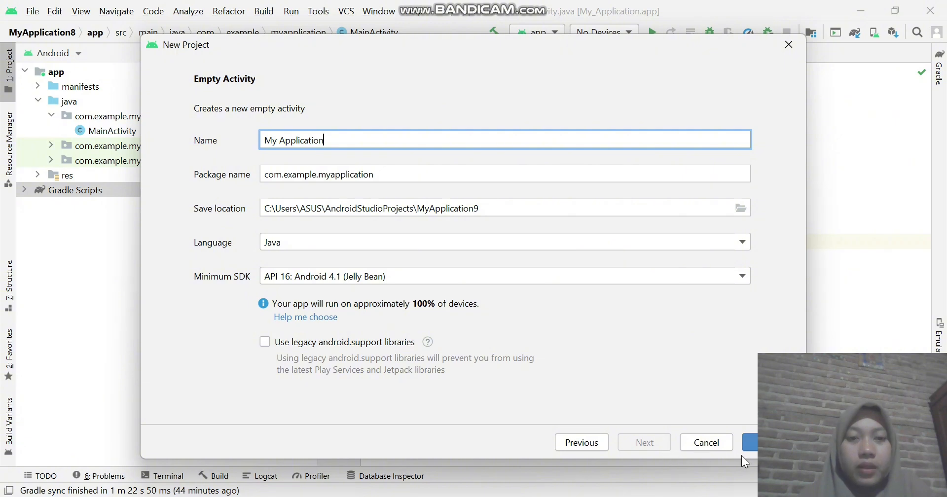
{"action": "left_click", "coordinate": [750, 447]}
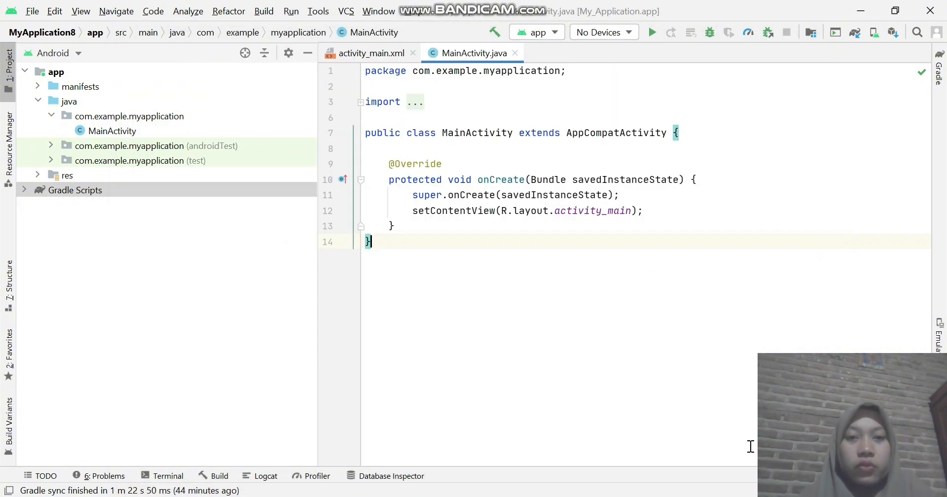
Collapse the app module in the project tree and select the module-level build.gradle under Gradle Scripts.
{"action": "left_click", "coordinate": [24, 72]}
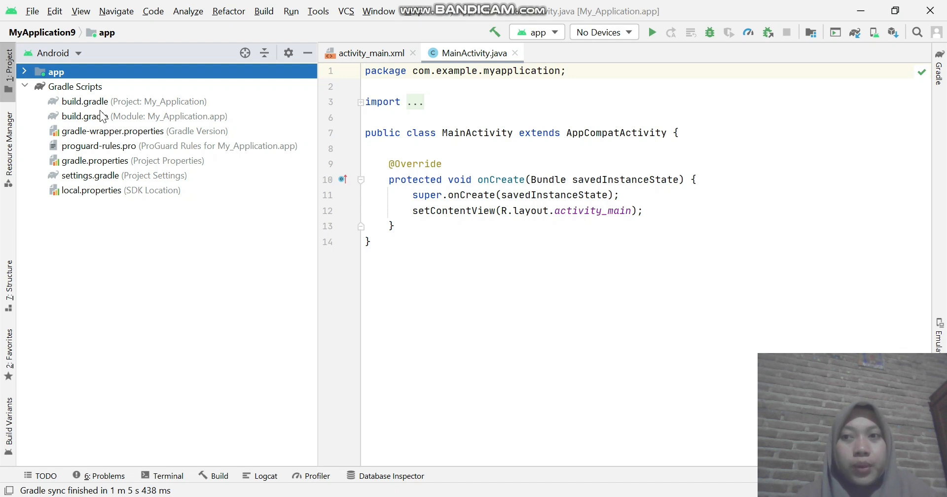
{"action": "left_click", "coordinate": [68, 118]}
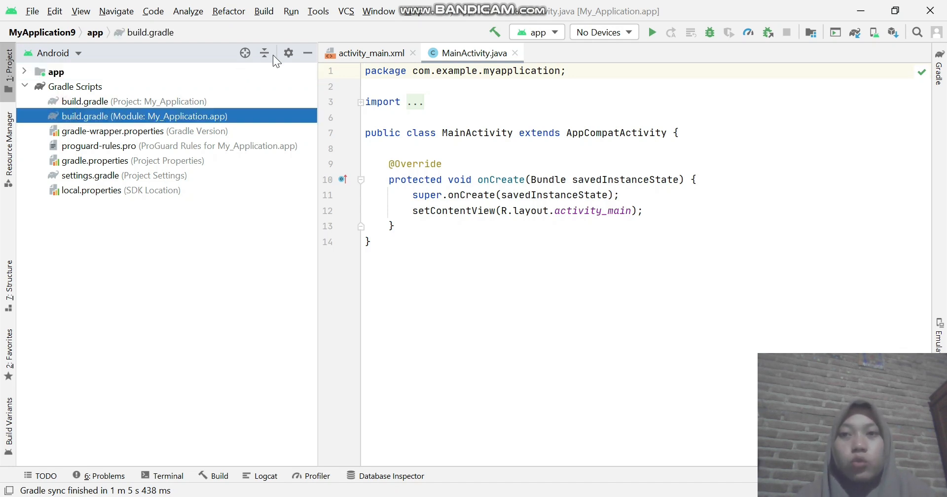
Open the SDK Manager and deselect the Android API 36 platform, keeping Android 11.0 (R) selected.
{"action": "left_click", "coordinate": [323, 11]}
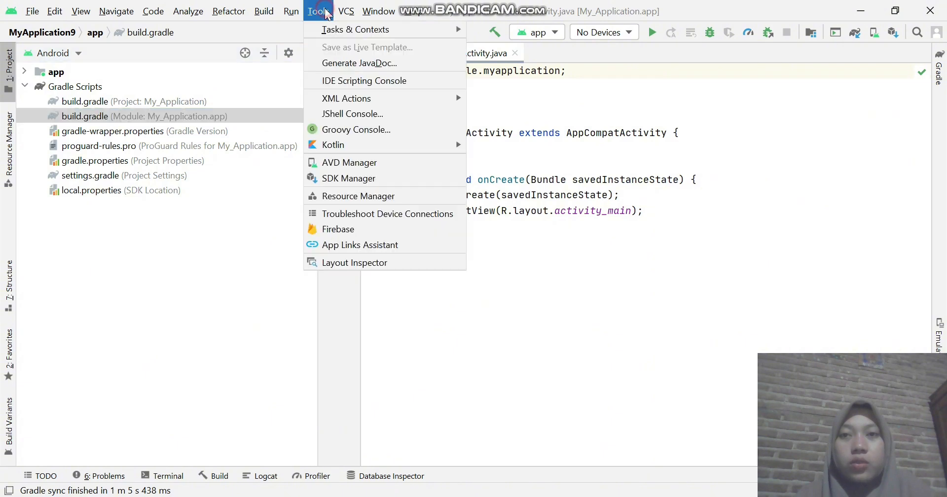
{"action": "left_click", "coordinate": [353, 178]}
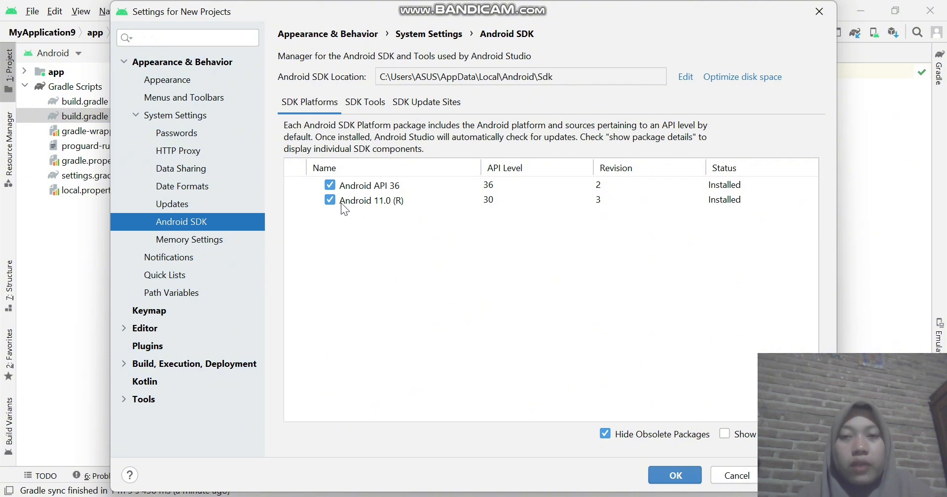
{"action": "left_click", "coordinate": [333, 185]}
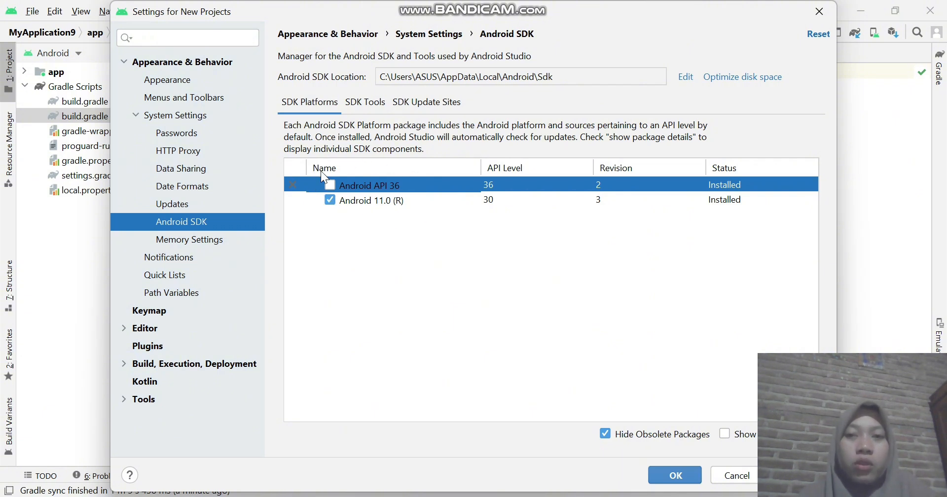
Show the package details of the SDK Tools, and apply the SDK changes to uninstall Android SDK Platform 36.
{"action": "left_click", "coordinate": [369, 103]}
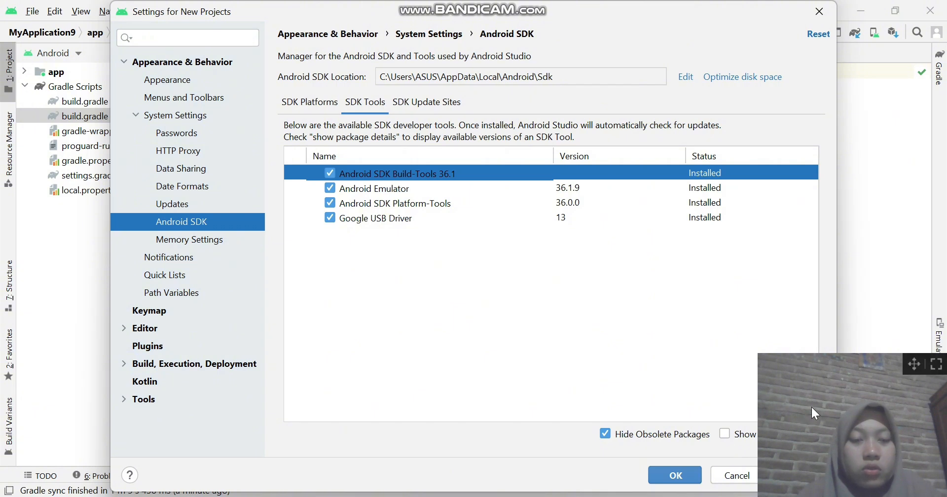
{"action": "left_click", "coordinate": [726, 434]}
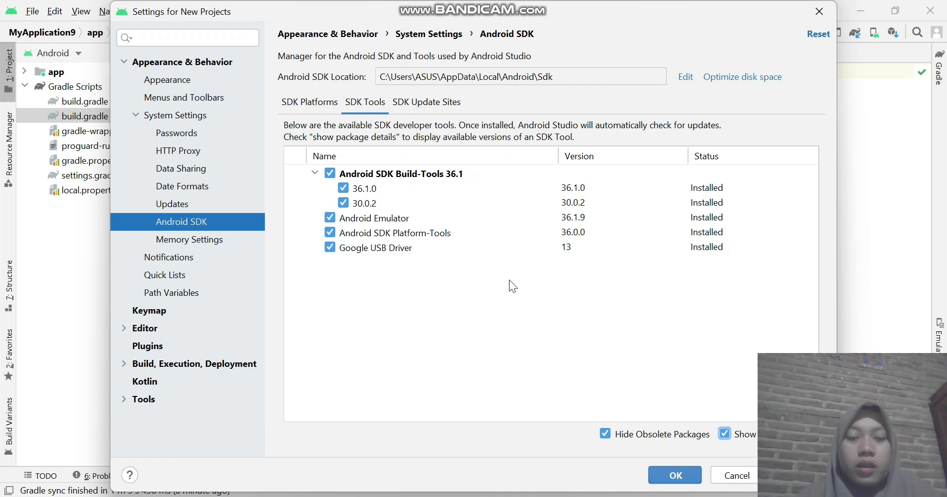
{"action": "left_click", "coordinate": [675, 476]}
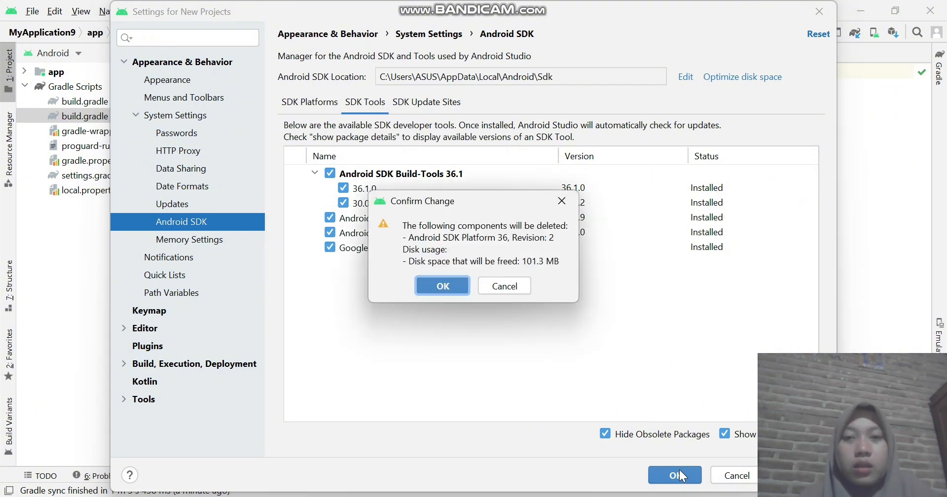
{"action": "left_click", "coordinate": [427, 289]}
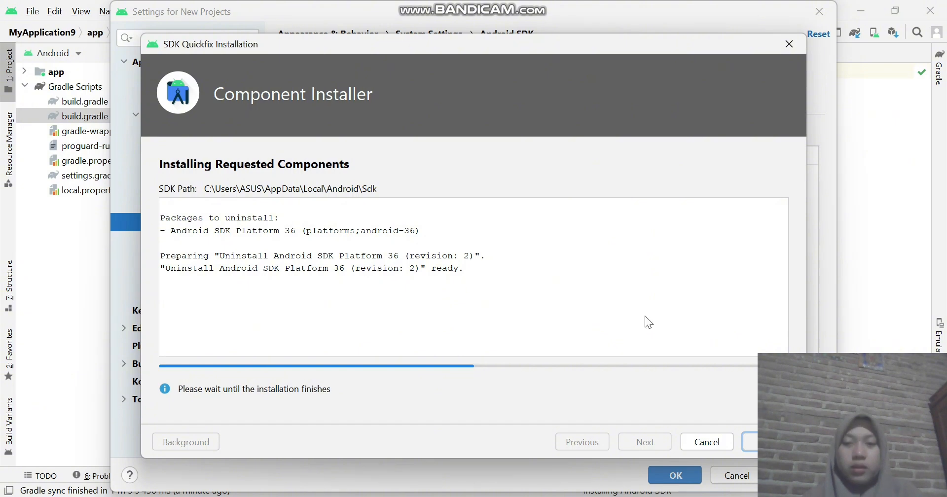
{"action": "mouse_move", "coordinate": [862, 366]}
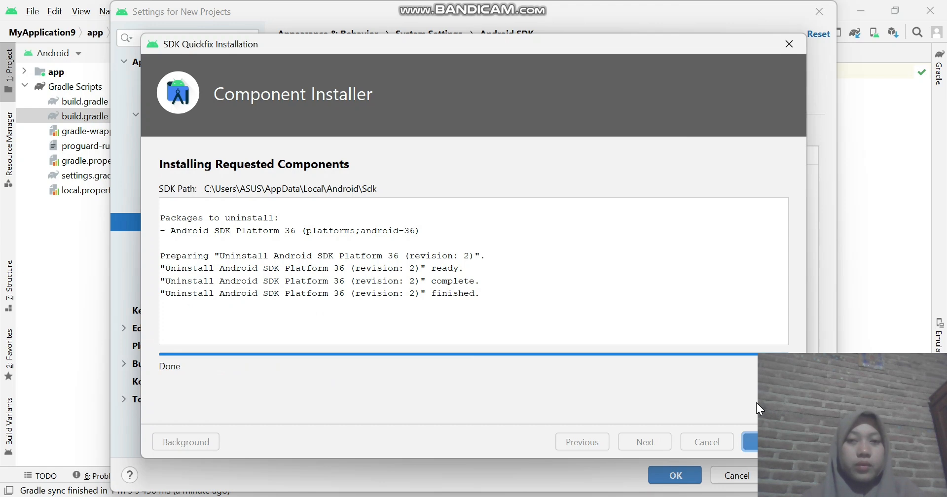
{"action": "left_click", "coordinate": [756, 440]}
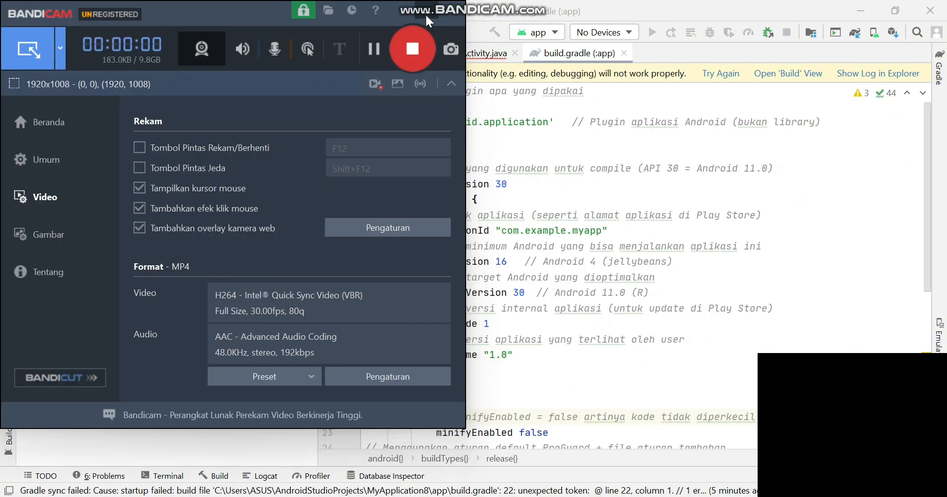
{"action": "left_click", "coordinate": [425, 14]}
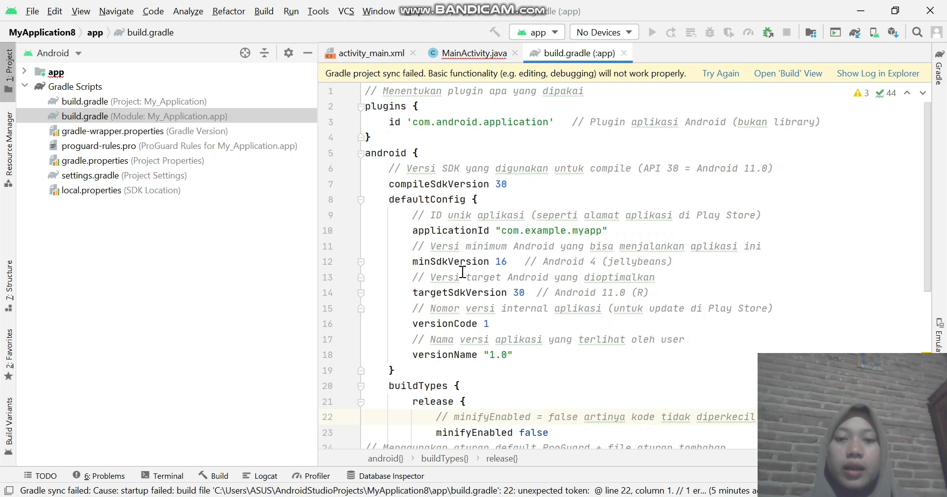
Examine the module-level build.gradle from the plugins block through defaultConfig and buildTypes to the dependencies.
{"action": "scroll", "coordinate": [464, 272], "scroll_direction": "down", "scroll_amount": 1}
{"action": "scroll", "coordinate": [464, 273], "scroll_direction": "up", "scroll_amount": 1}
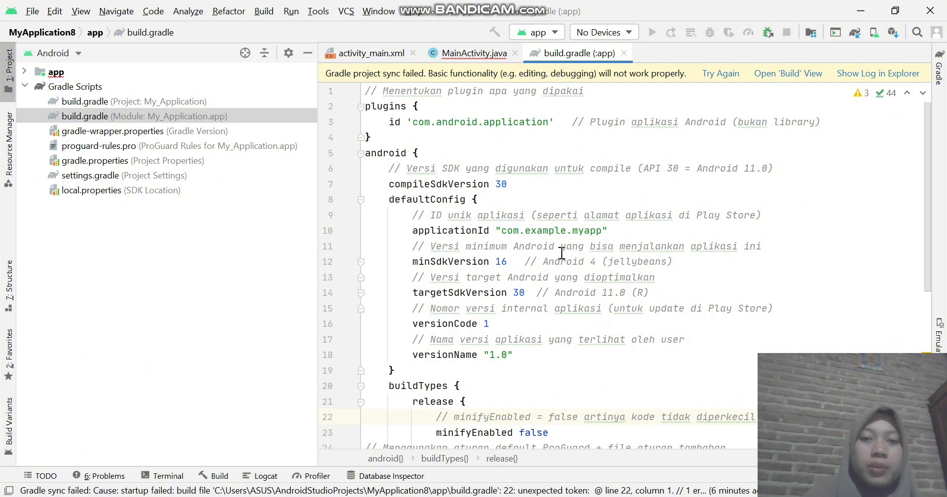
{"action": "mouse_move", "coordinate": [643, 249]}
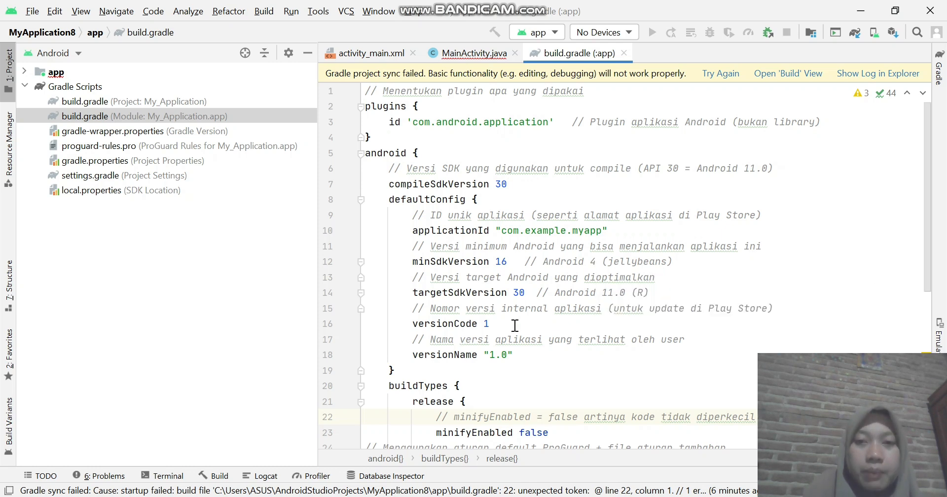
{"action": "mouse_move", "coordinate": [444, 312]}
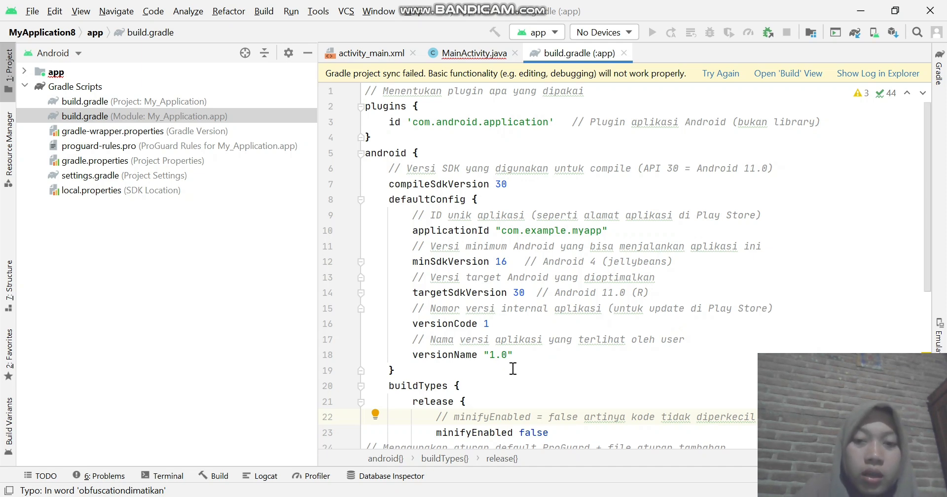
{"action": "scroll", "coordinate": [512, 365], "scroll_direction": "down", "scroll_amount": 3}
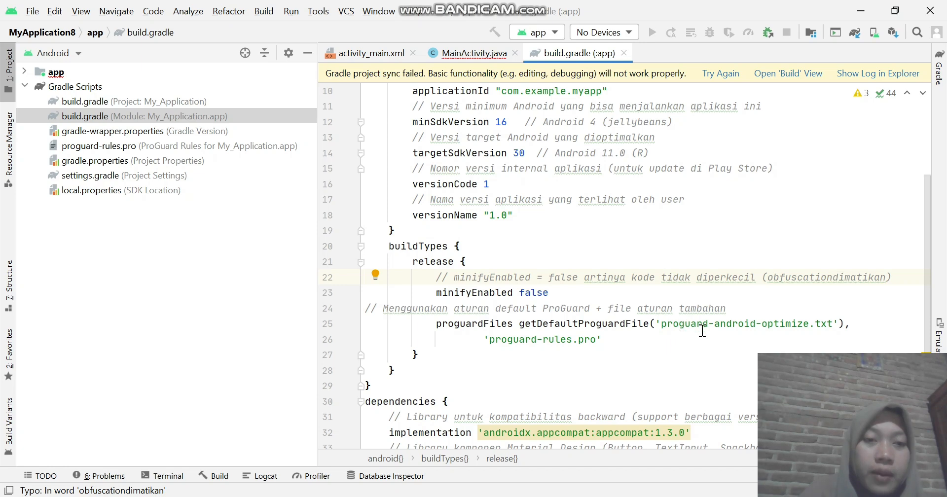
{"action": "scroll", "coordinate": [691, 339], "scroll_direction": "down", "scroll_amount": 3}
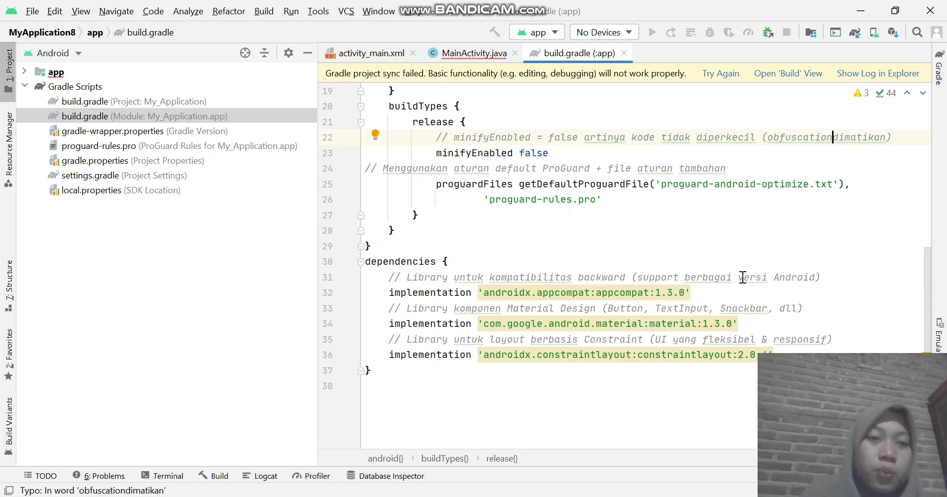
{"action": "mouse_move", "coordinate": [765, 278]}
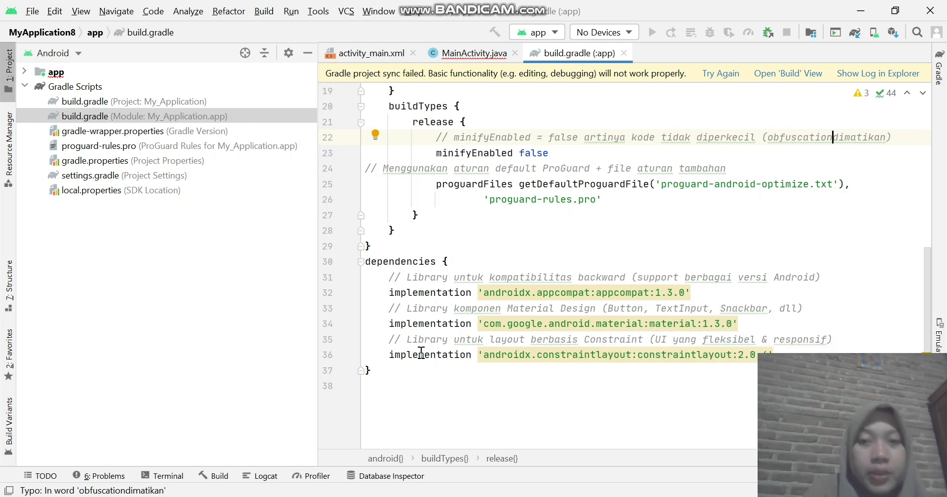
{"action": "mouse_move", "coordinate": [418, 353]}
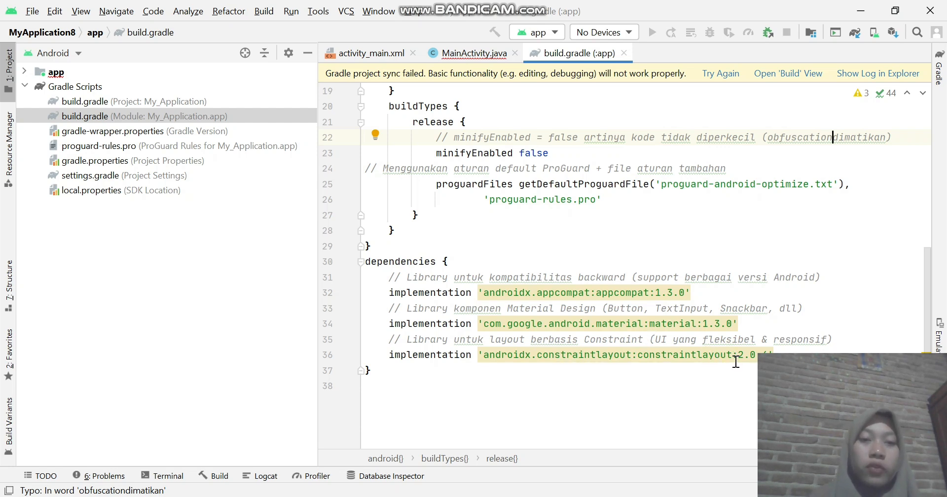
{"action": "mouse_move", "coordinate": [736, 363]}
{"action": "scroll", "coordinate": [736, 362], "scroll_direction": "down", "scroll_amount": 1}
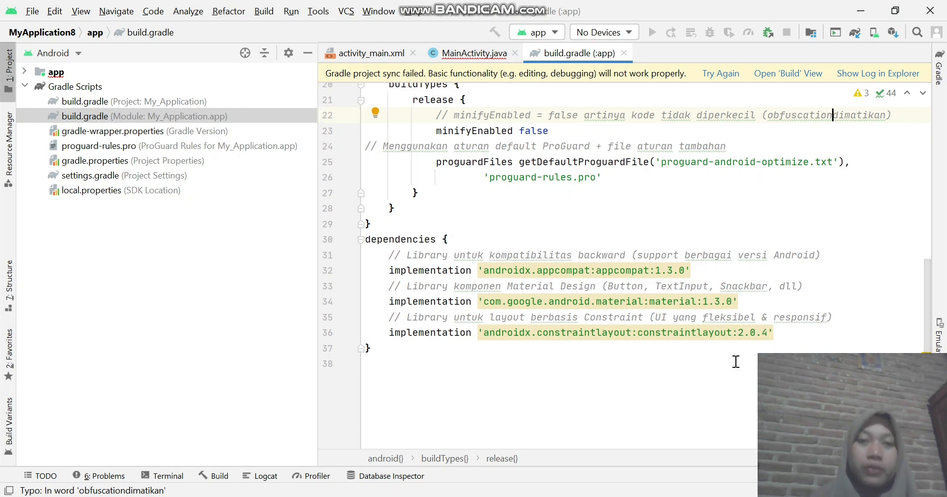
{"action": "scroll", "coordinate": [635, 248], "scroll_direction": "up", "scroll_amount": 3}
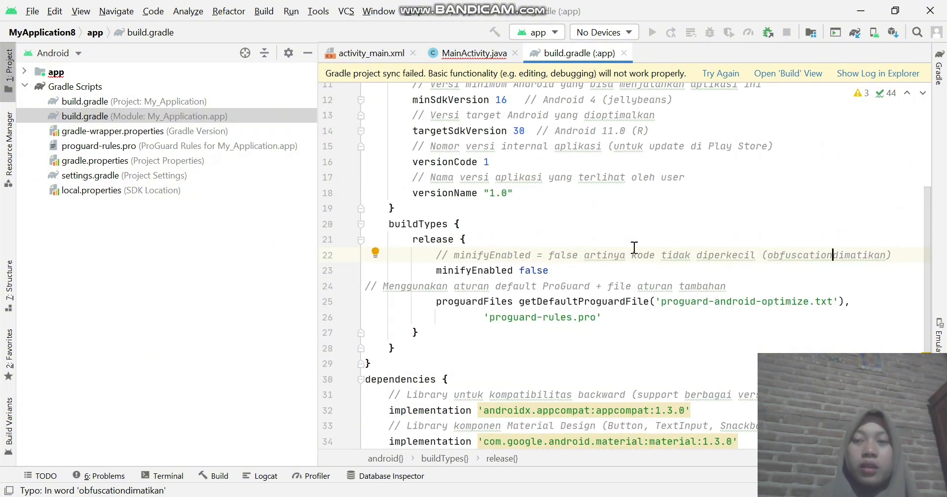
{"action": "scroll", "coordinate": [635, 248], "scroll_direction": "up", "scroll_amount": 4}
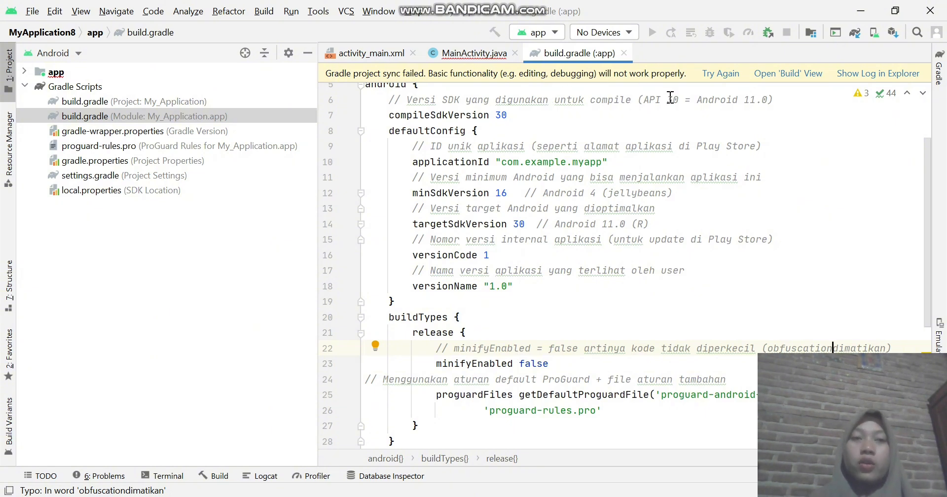
Sync the project with its Gradle files and check through the module-level build.gradle.
{"action": "left_click", "coordinate": [855, 33]}
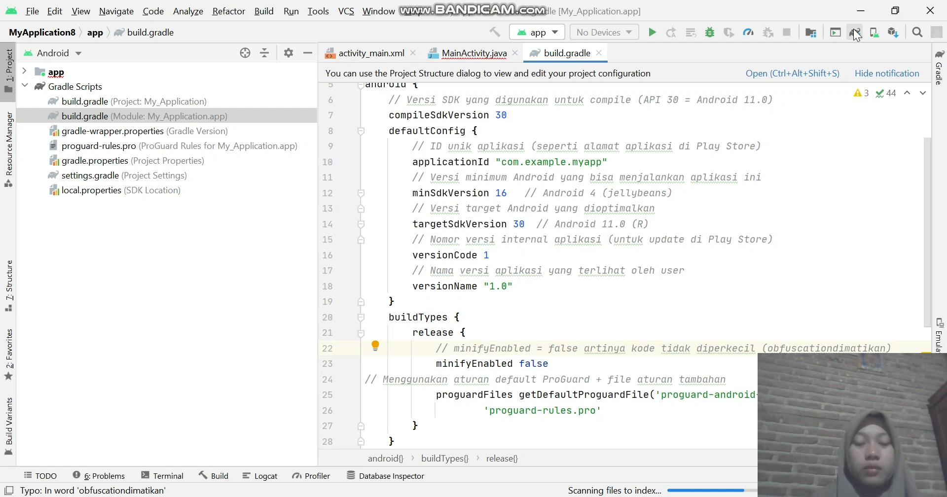
{"action": "left_click", "coordinate": [855, 33]}
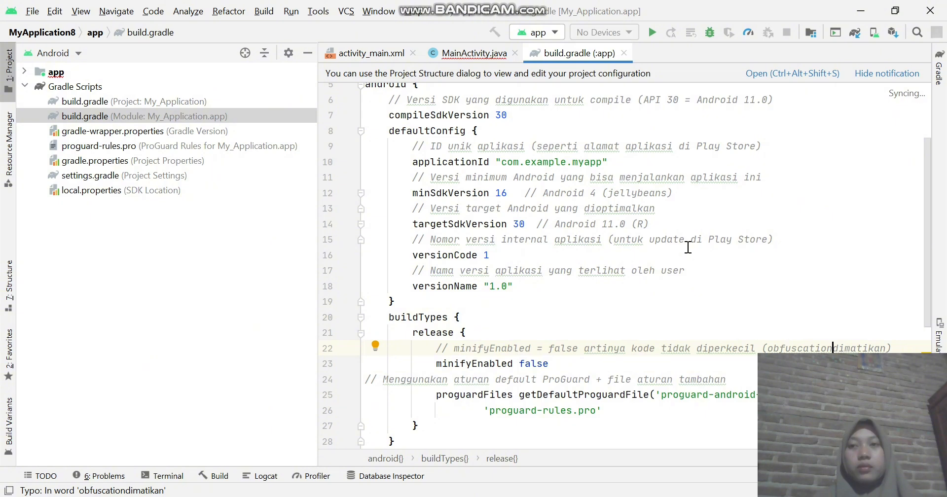
{"action": "scroll", "coordinate": [688, 247], "scroll_direction": "down", "scroll_amount": 1}
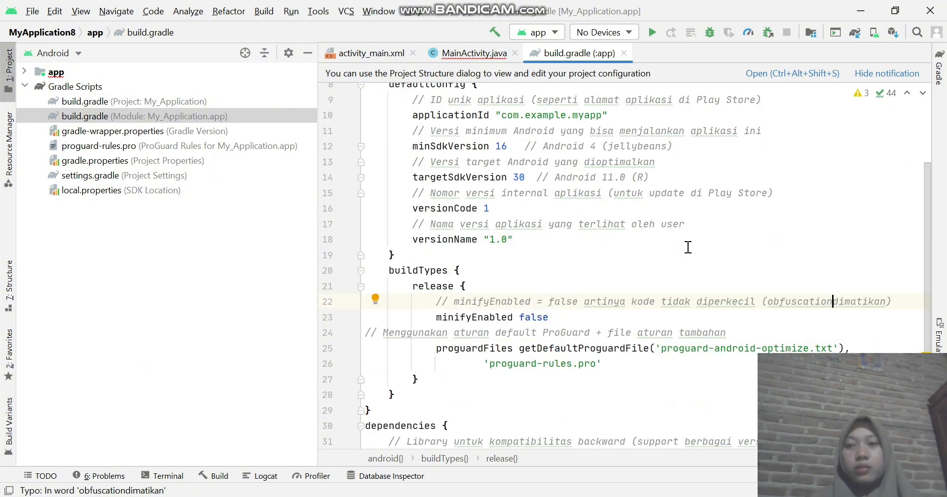
{"action": "scroll", "coordinate": [747, 435], "scroll_direction": "down", "scroll_amount": 4}
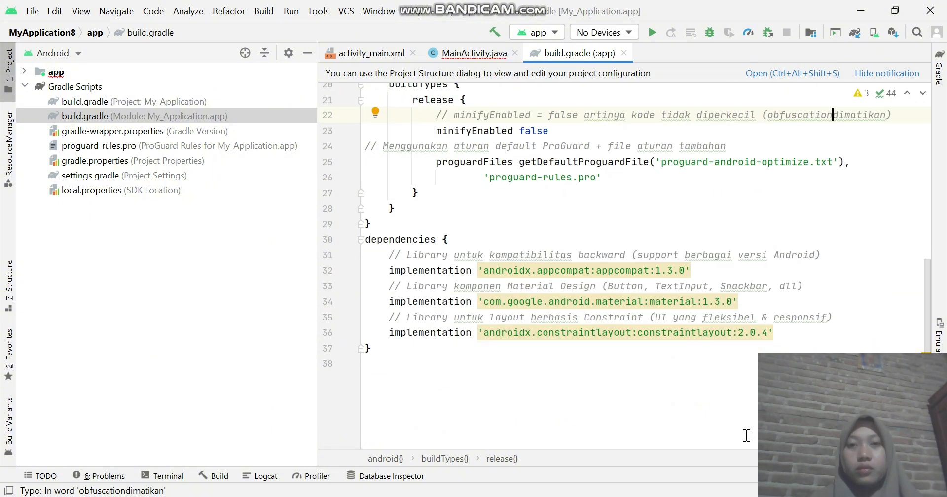
{"action": "scroll", "coordinate": [652, 373], "scroll_direction": "up", "scroll_amount": 4}
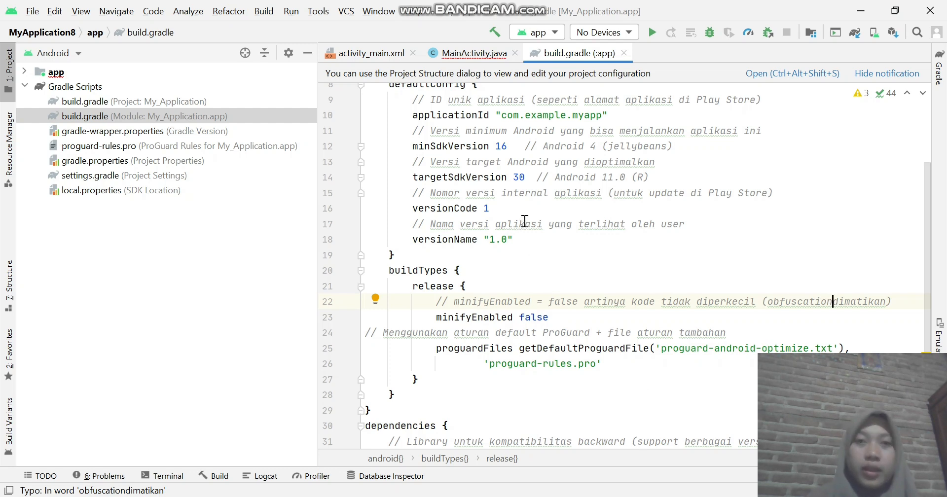
{"action": "mouse_move", "coordinate": [525, 221]}
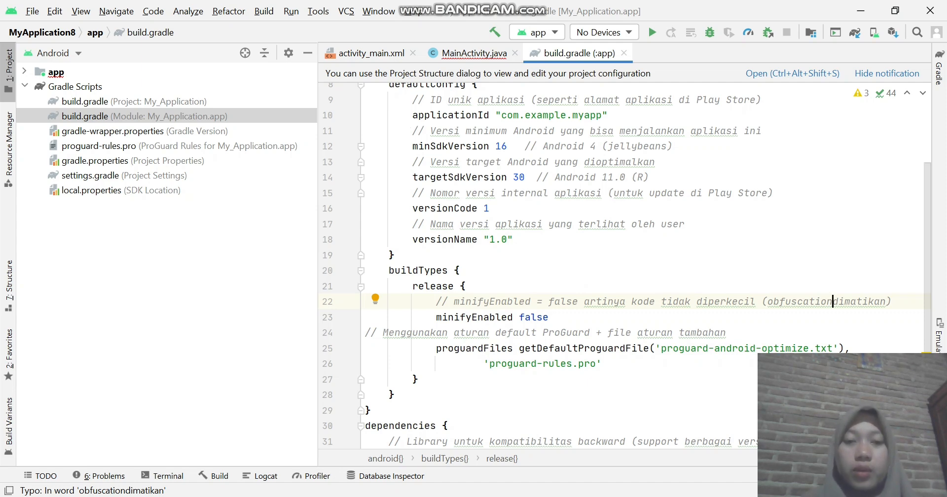
{"action": "left_click", "coordinate": [641, 496]}
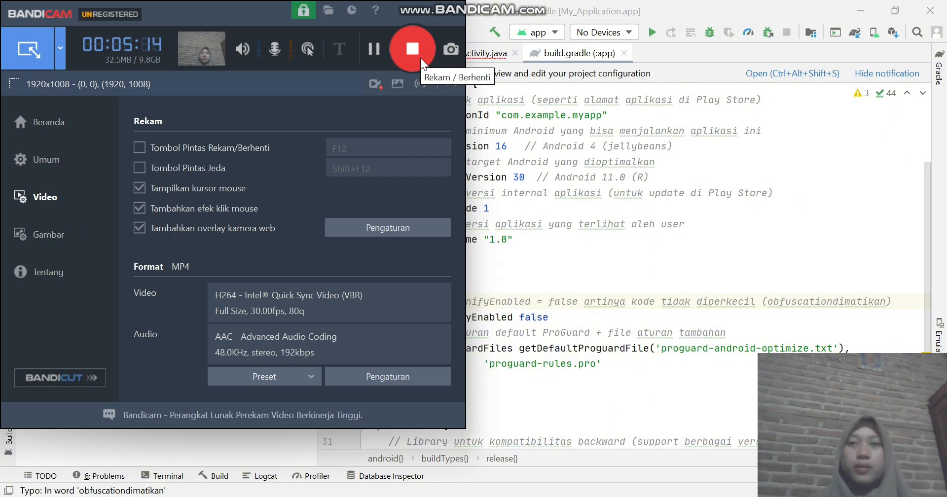
{"action": "left_click", "coordinate": [418, 56]}
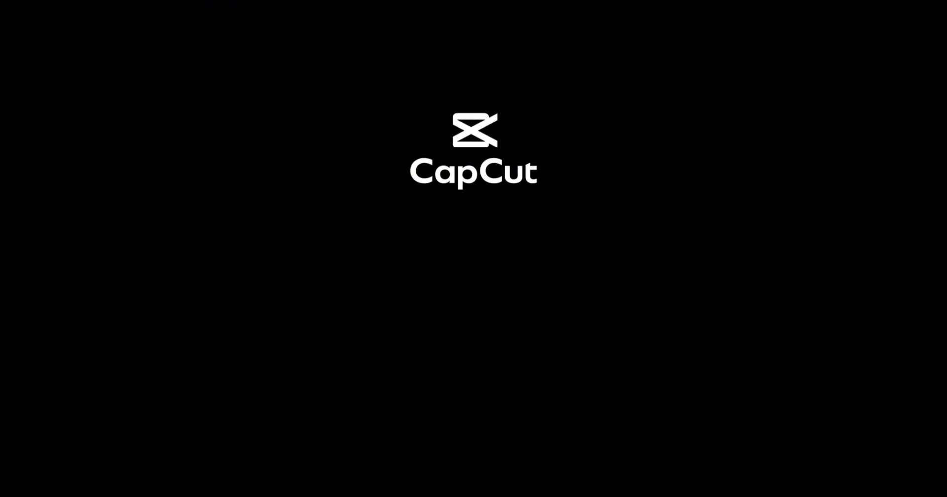